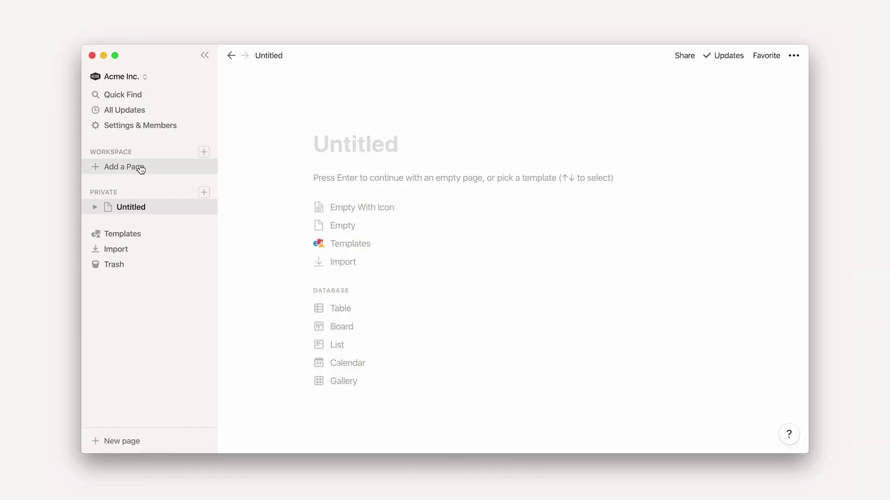
Start an empty page with a tea-cup icon titled 'Rimbaud, Verlaine and the green fairy'.
{"action": "left_click", "coordinate": [146, 171]}
{"action": "key", "text": "Down"}
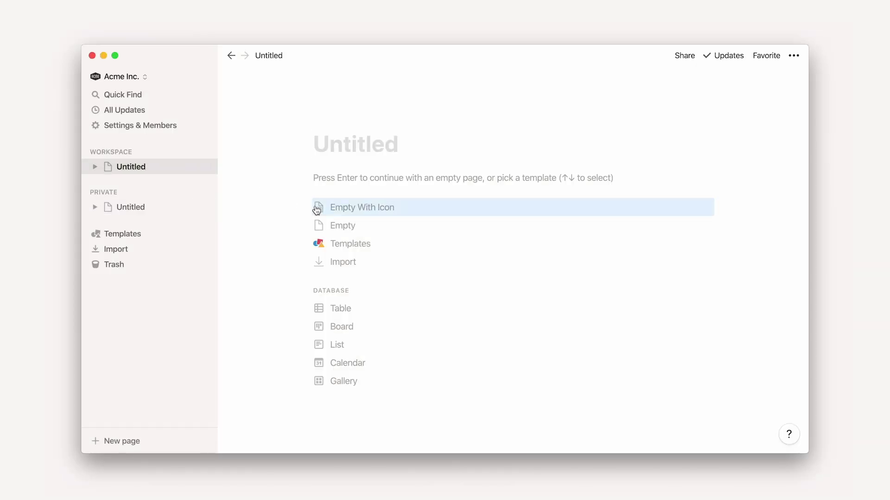
{"action": "key", "text": "Return"}
{"action": "type", "text": "Rimbaud, Verlaine and the green "}
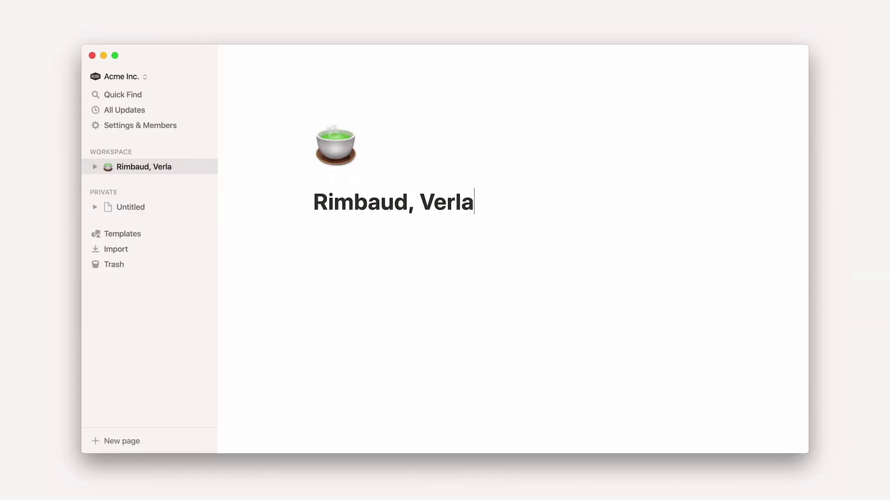
{"action": "type", "text": "fairy"}
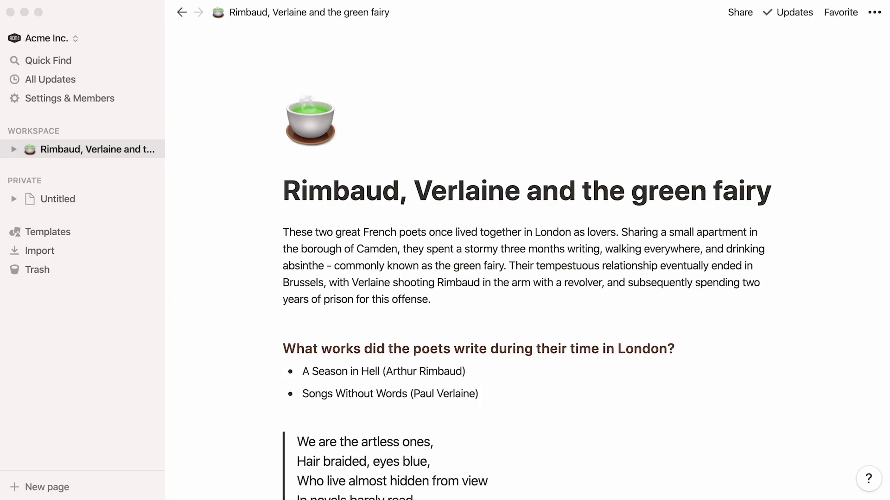
{"action": "scroll", "coordinate": [528, 278], "scroll_direction": "down", "scroll_amount": 10}
{"action": "scroll", "coordinate": [528, 278], "scroll_direction": "down", "scroll_amount": 5}
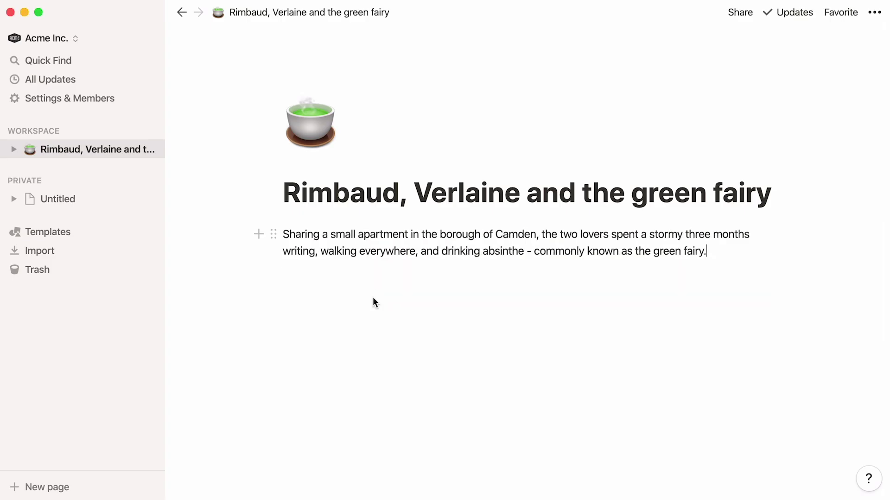
Cycle the Camden paragraph through Heading 3, bullet and code block types, ending as a callout.
{"action": "triple_click", "coordinate": [411, 233]}
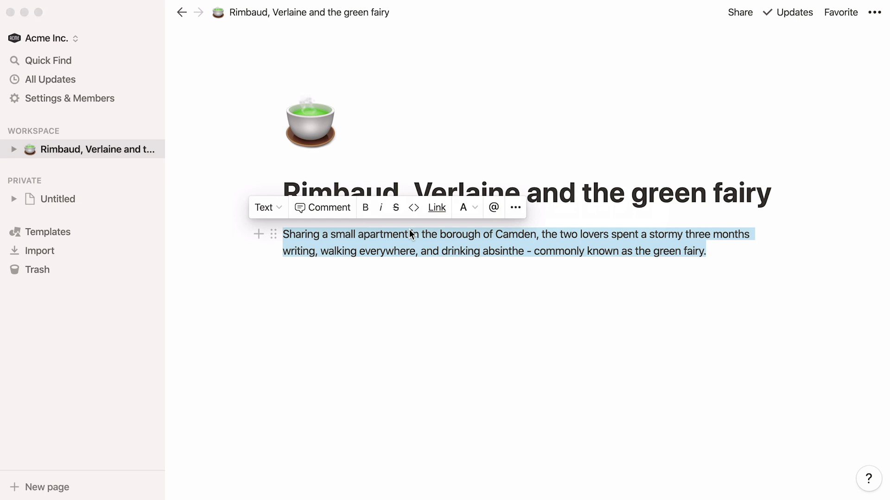
{"action": "left_click", "coordinate": [275, 210]}
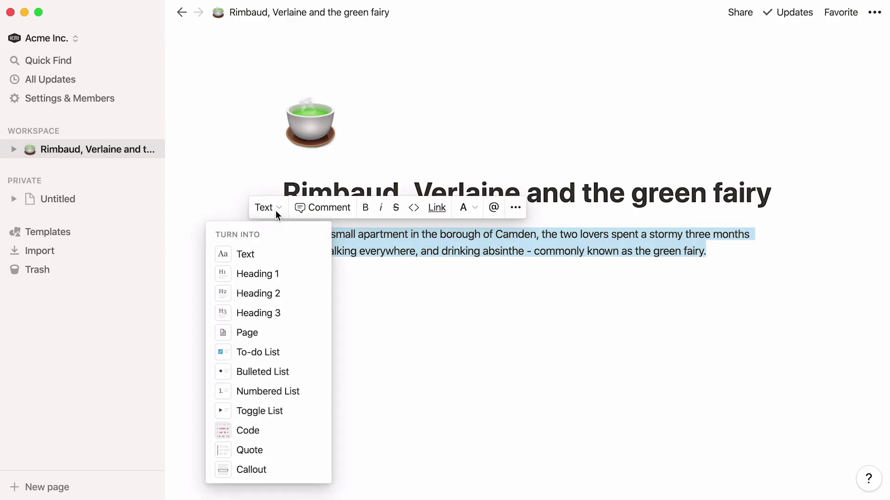
{"action": "left_click", "coordinate": [304, 314]}
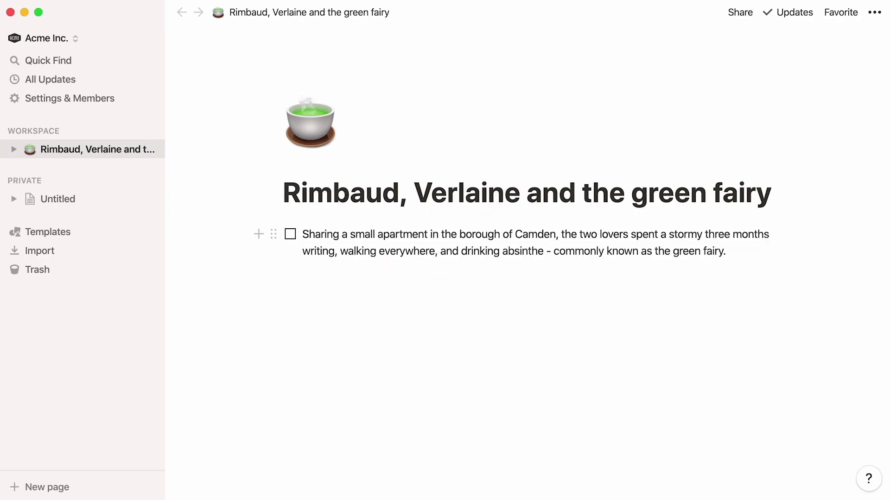
{"action": "key", "text": "super+alt+5"}
{"action": "key", "text": "super+alt+8"}
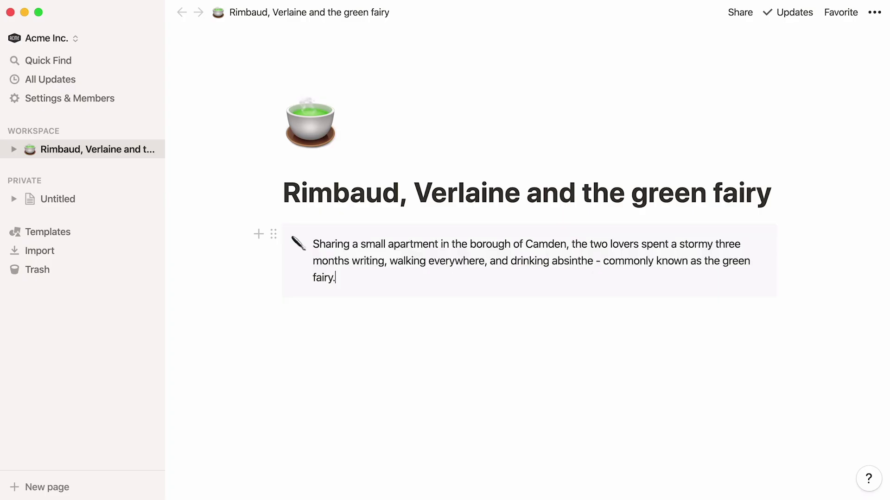
{"action": "triple_click", "coordinate": [441, 242]}
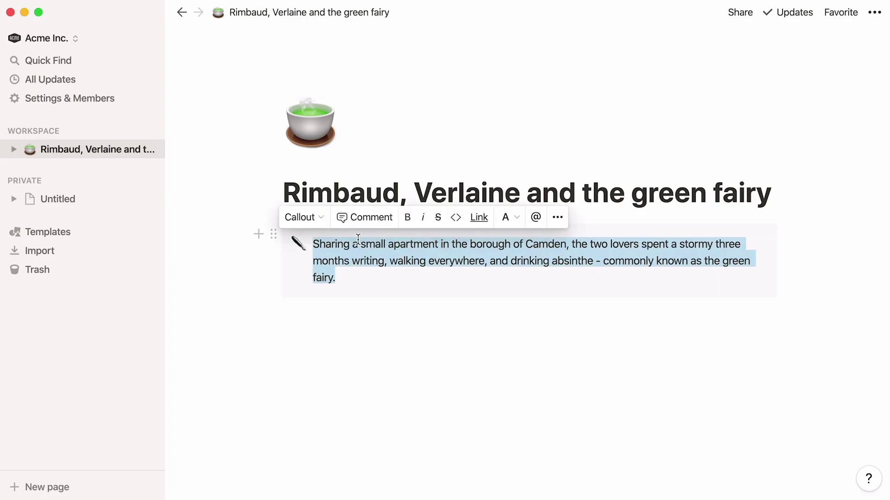
{"action": "left_click", "coordinate": [313, 224]}
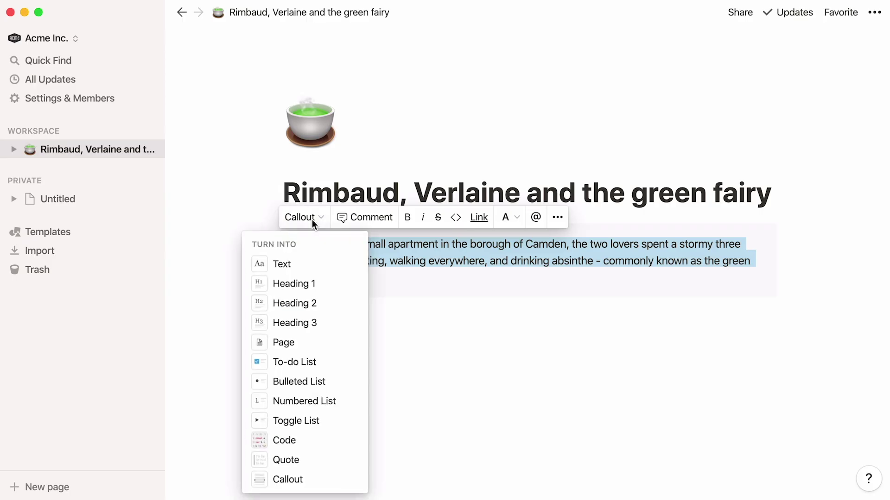
Turn the callout back into plain text and comment asking a mentioned teammate to specify a date.
{"action": "left_click", "coordinate": [314, 258]}
{"action": "left_click", "coordinate": [337, 216]}
{"action": "type", "text": "Alex,"}
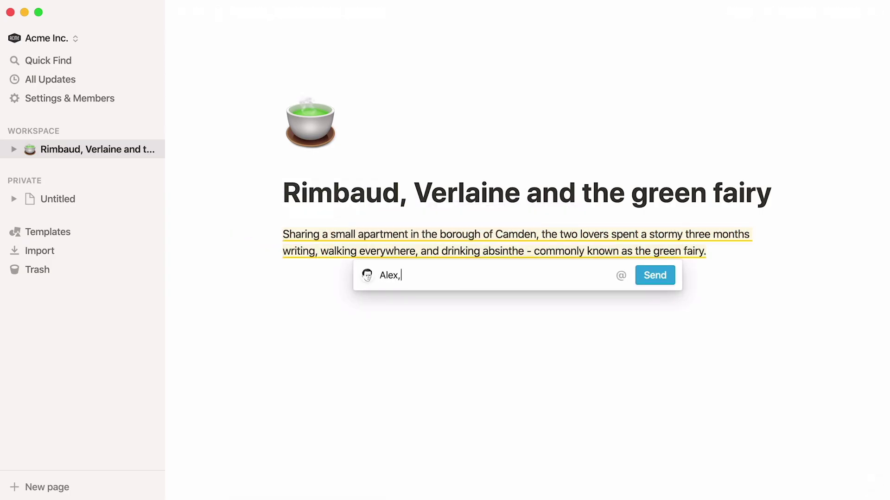
{"action": "type", "text": " can you specify a date?"}
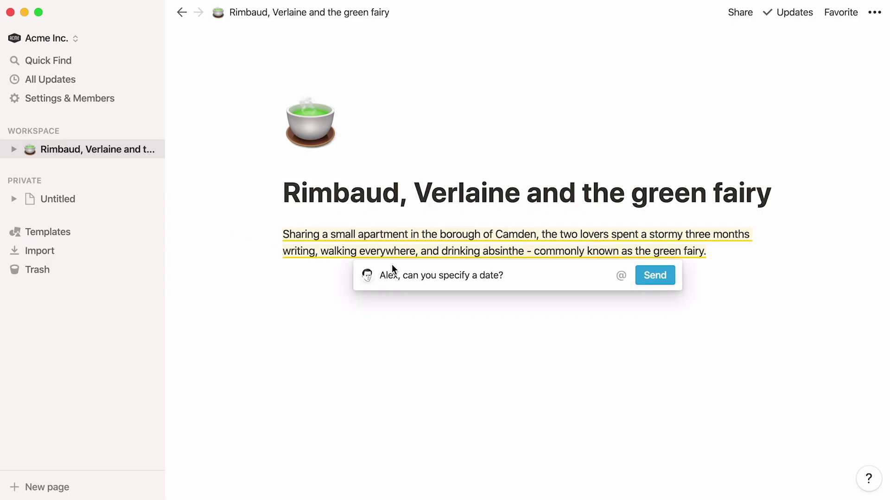
{"action": "left_click_drag", "start_coordinate": [398, 275], "coordinate": [376, 276]}
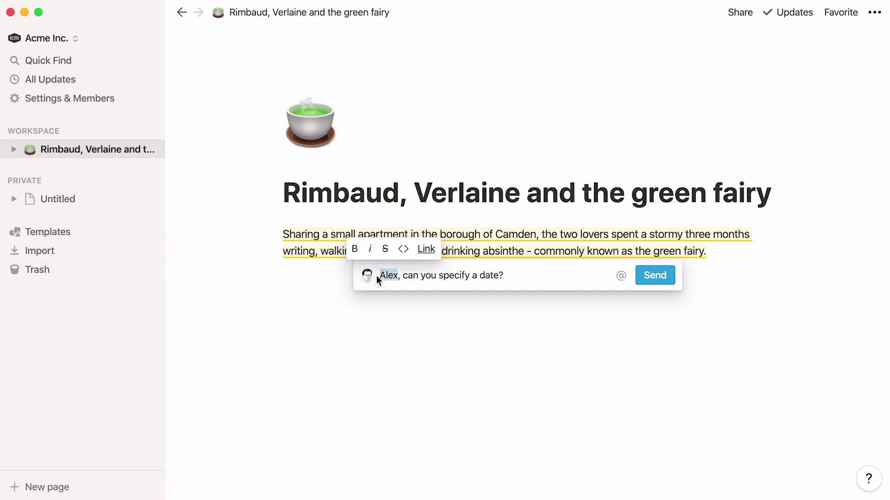
{"action": "type", "text": "@alex"}
{"action": "key", "text": "Return"}
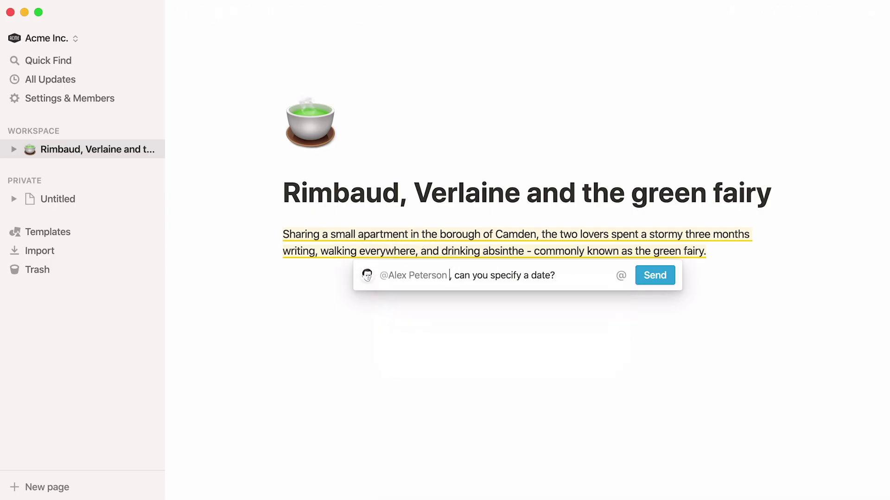
{"action": "left_click", "coordinate": [649, 278]}
{"action": "triple_click", "coordinate": [620, 239]}
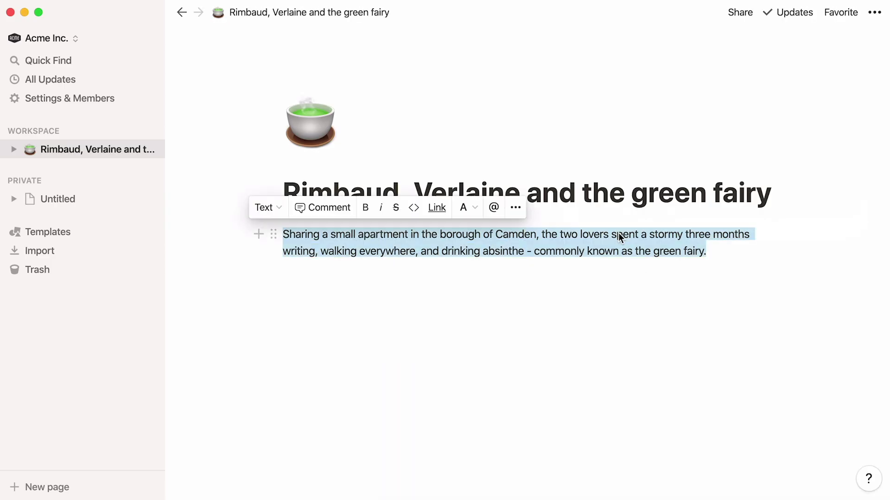
{"action": "left_click", "coordinate": [367, 216]}
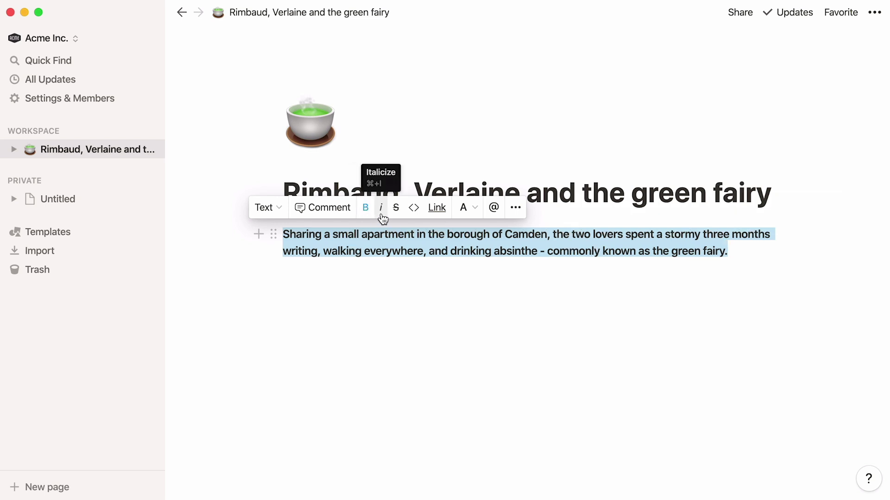
{"action": "left_click", "coordinate": [382, 216]}
{"action": "left_click", "coordinate": [381, 213]}
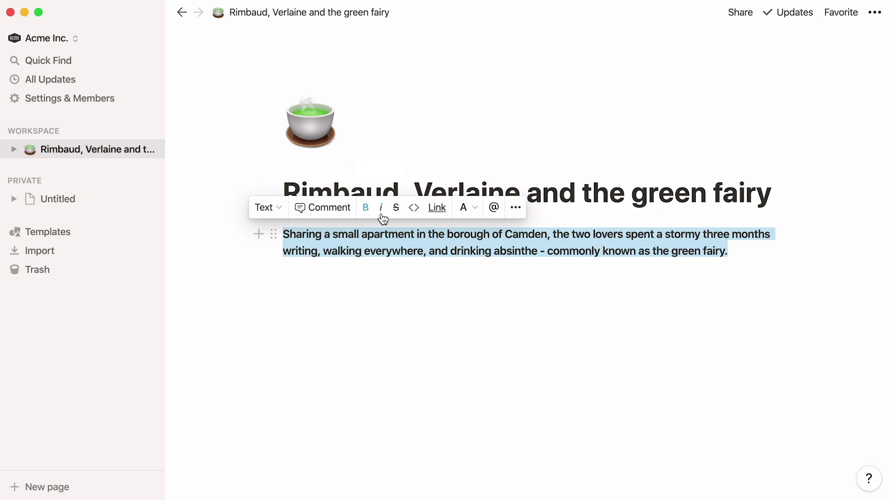
{"action": "left_click", "coordinate": [366, 216]}
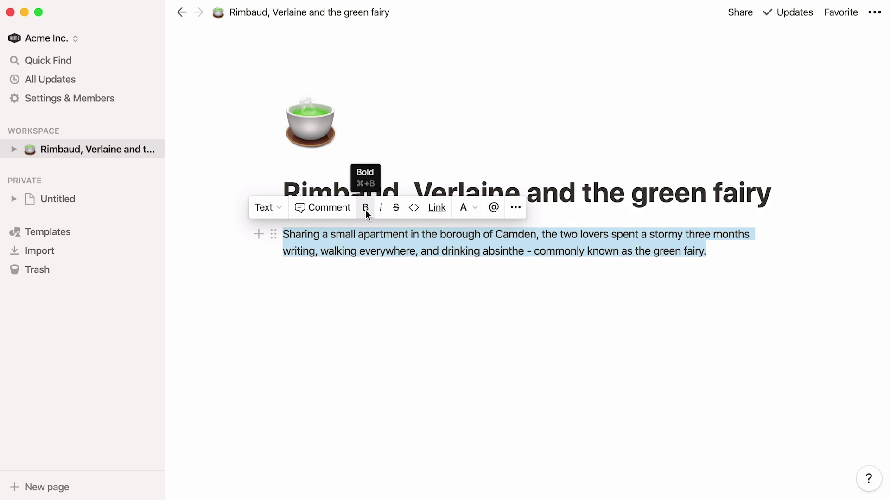
{"action": "left_click", "coordinate": [396, 209]}
{"action": "left_click", "coordinate": [396, 209]}
{"action": "left_click", "coordinate": [415, 209]}
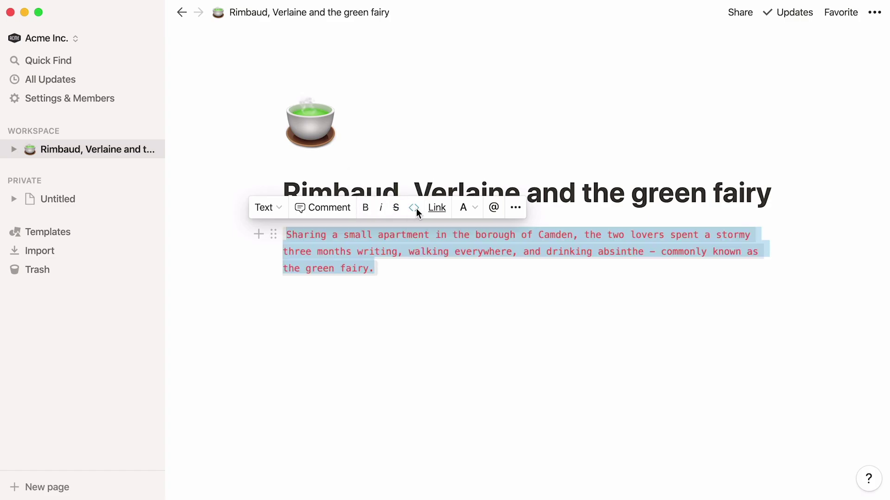
{"action": "left_click", "coordinate": [416, 210]}
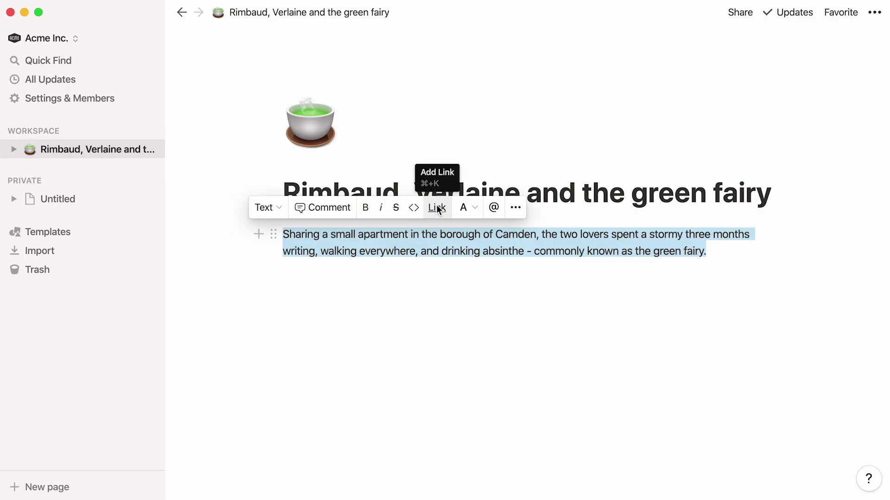
Link the Camden paragraph to the pasted New Yorker article, then undo the link.
{"action": "left_click", "coordinate": [438, 209]}
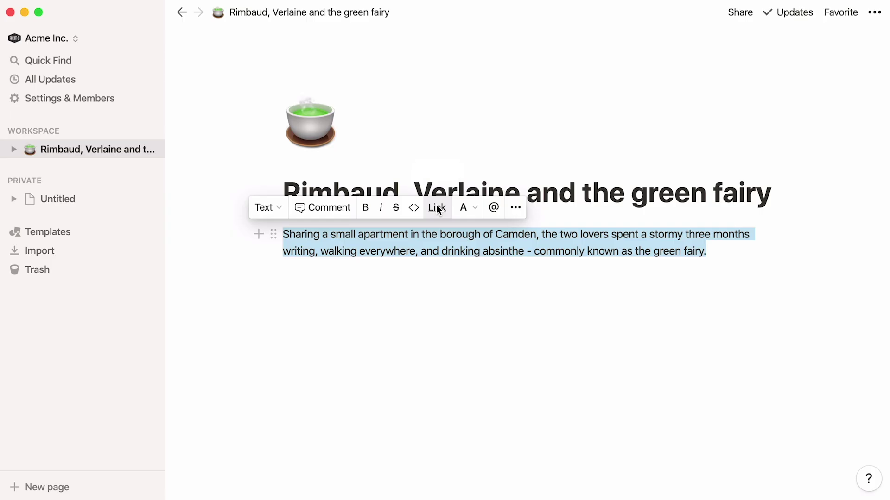
{"action": "type", "text": "https://www.newyorker.com/magazine/2011/08/29/rebel-rebel"}
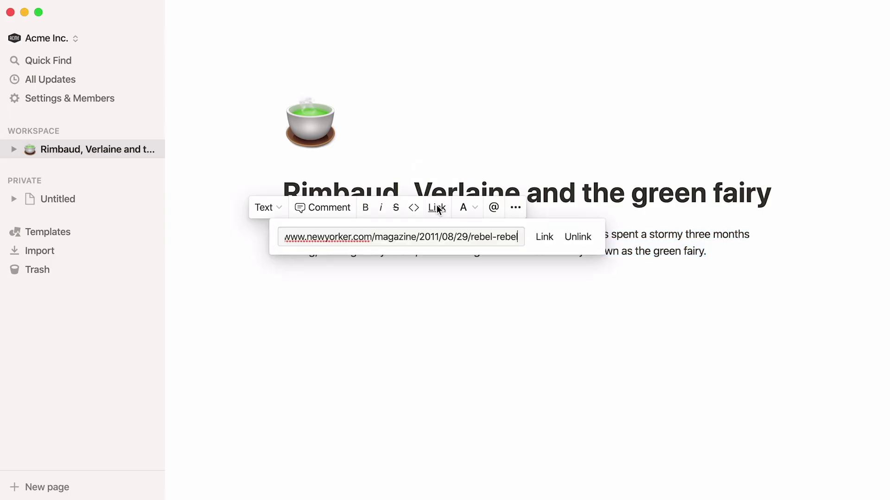
{"action": "left_click", "coordinate": [545, 249]}
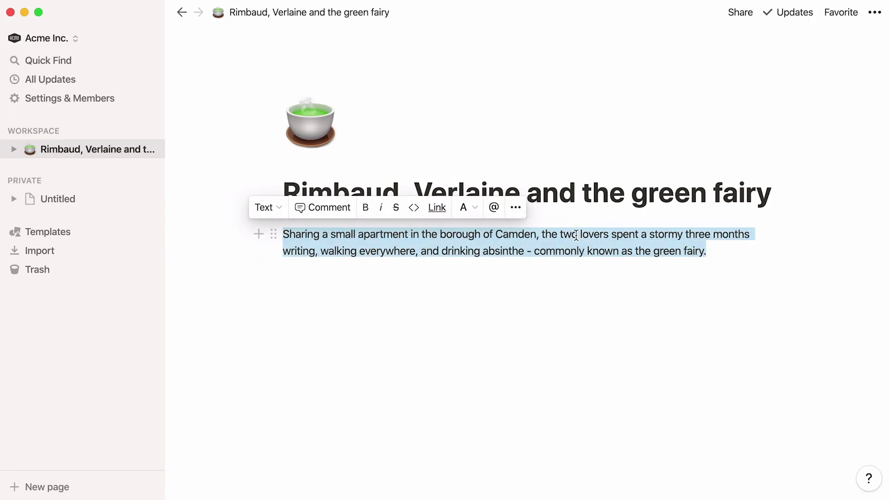
{"action": "key", "text": "Right"}
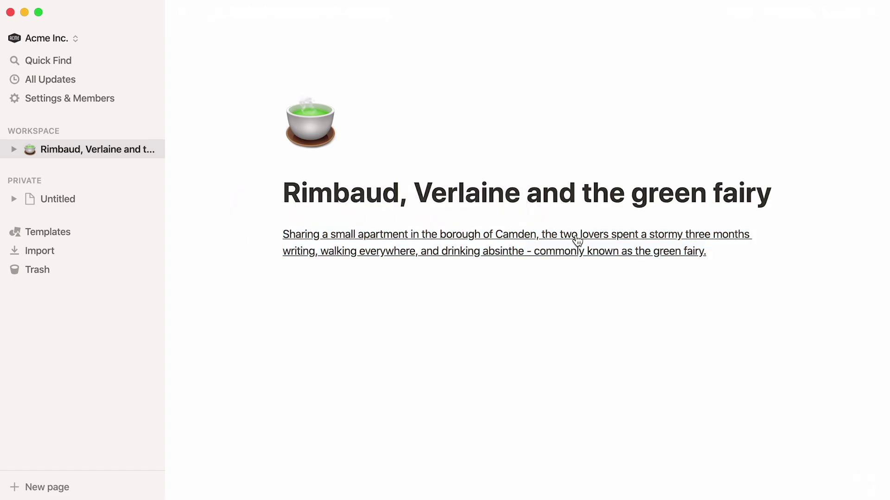
{"action": "key", "text": "super+z"}
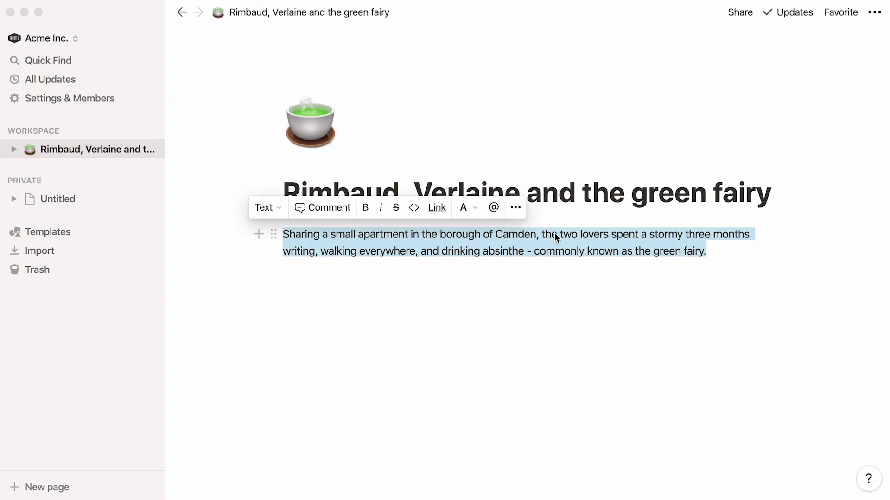
Try green text and a green background on the paragraph, then start an @ mention at its end.
{"action": "left_click", "coordinate": [473, 209]}
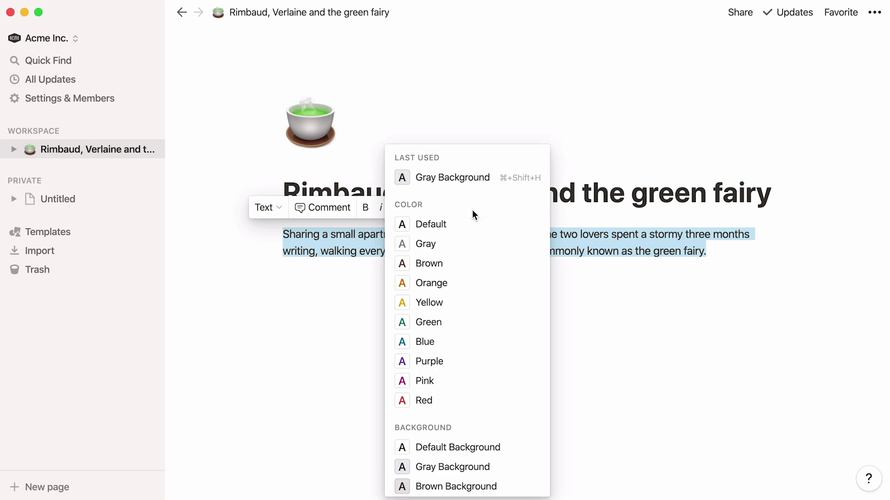
{"action": "left_click", "coordinate": [472, 334]}
{"action": "scroll", "coordinate": [507, 403], "scroll_direction": "down", "scroll_amount": 5}
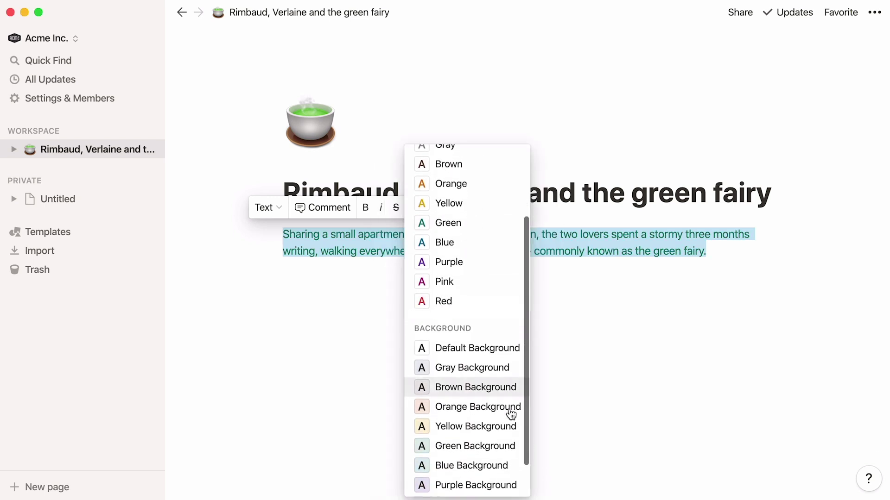
{"action": "left_click", "coordinate": [511, 446]}
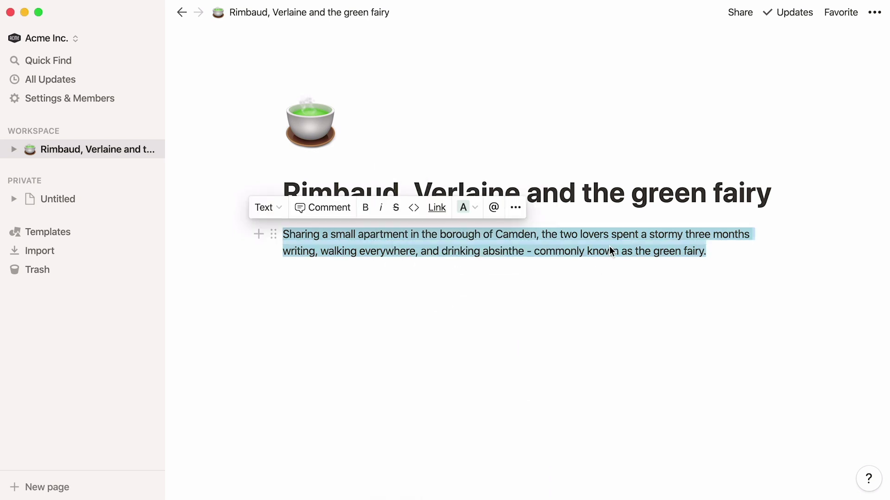
{"action": "left_click", "coordinate": [494, 214]}
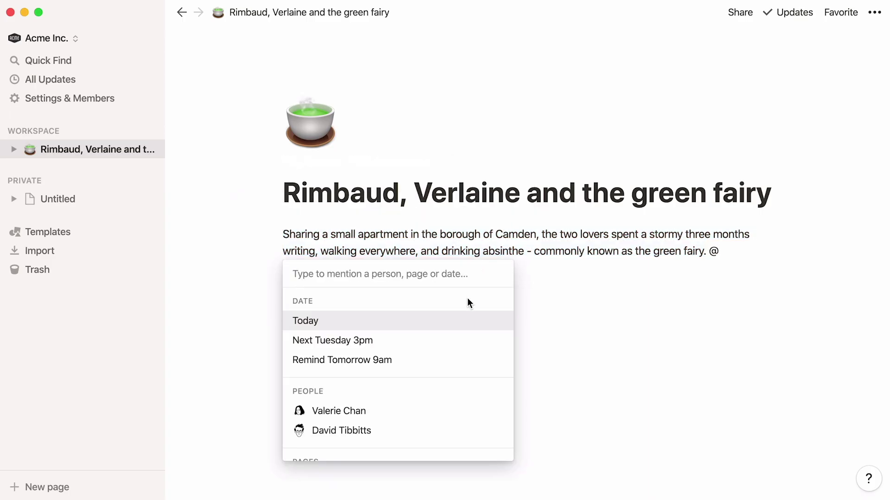
{"action": "scroll", "coordinate": [460, 388], "scroll_direction": "down", "scroll_amount": 2}
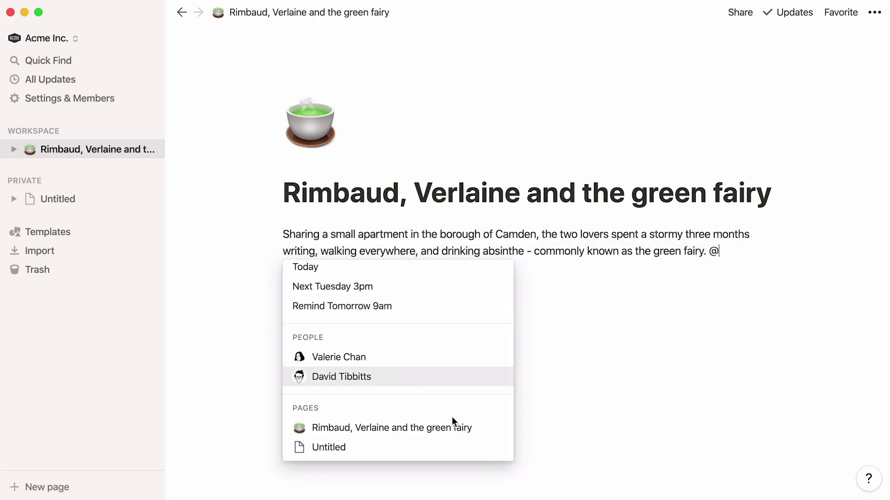
Add a quote block below the paragraph holding the four-line poem 'We are the artless ones'.
{"action": "key", "text": "BackSpace"}
{"action": "key", "text": "Return"}
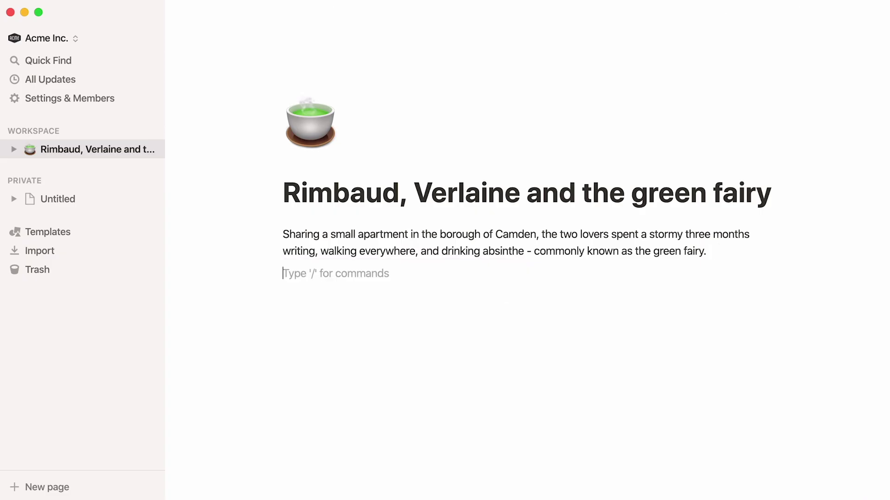
{"action": "key", "text": "Return"}
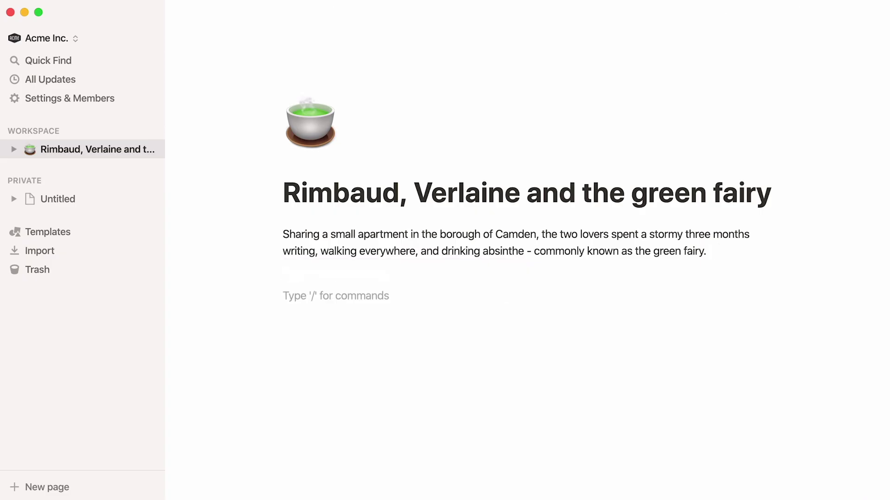
{"action": "type", "text": "/"}
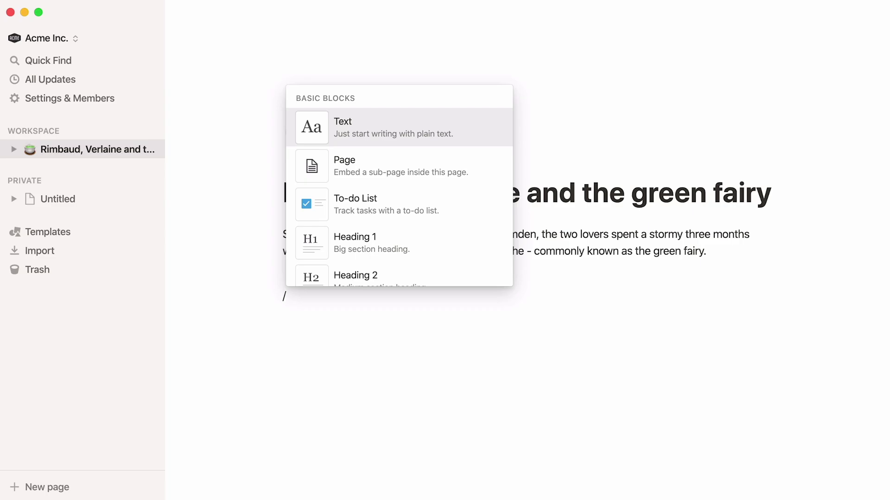
{"action": "scroll", "coordinate": [497, 250], "scroll_direction": "down", "scroll_amount": 5}
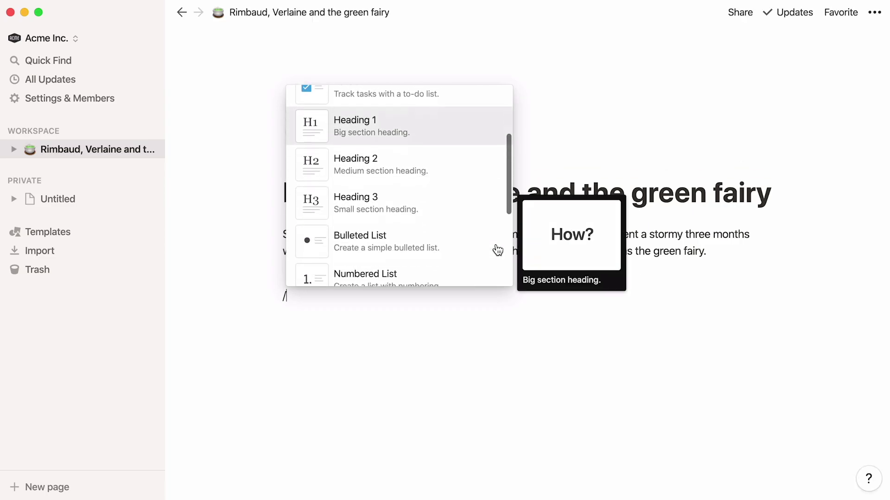
{"action": "scroll", "coordinate": [497, 251], "scroll_direction": "down", "scroll_amount": 2}
{"action": "key", "text": "BackSpace"}
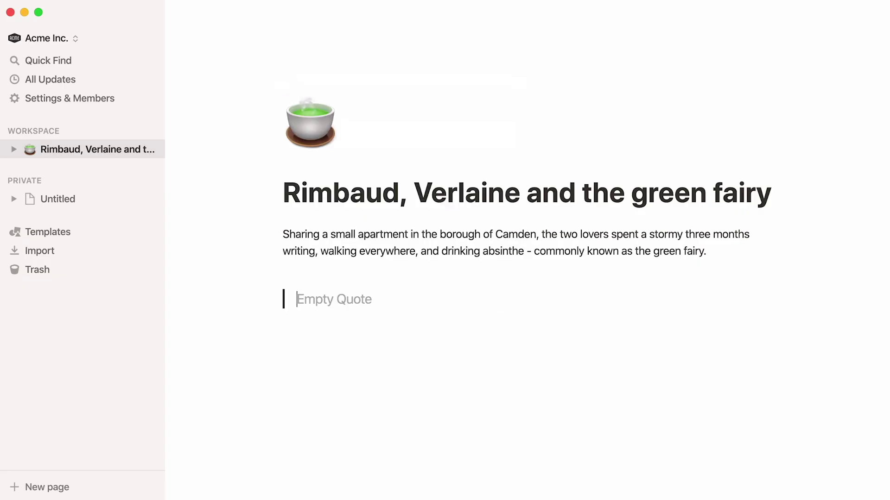
{"action": "type", "text": "We are the artless ones, Hair braided, eyes blue, Who live almost hidden from view In novels barely read."}
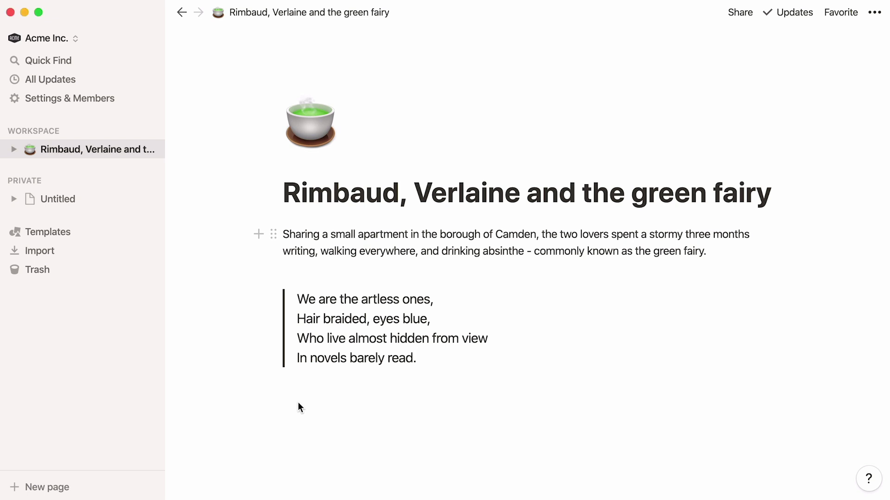
Insert an inline list database, undo it, then insert a Gallery - Inline database below the quote.
{"action": "key", "text": "Return"}
{"action": "key", "text": "Return"}
{"action": "type", "text": "/"}
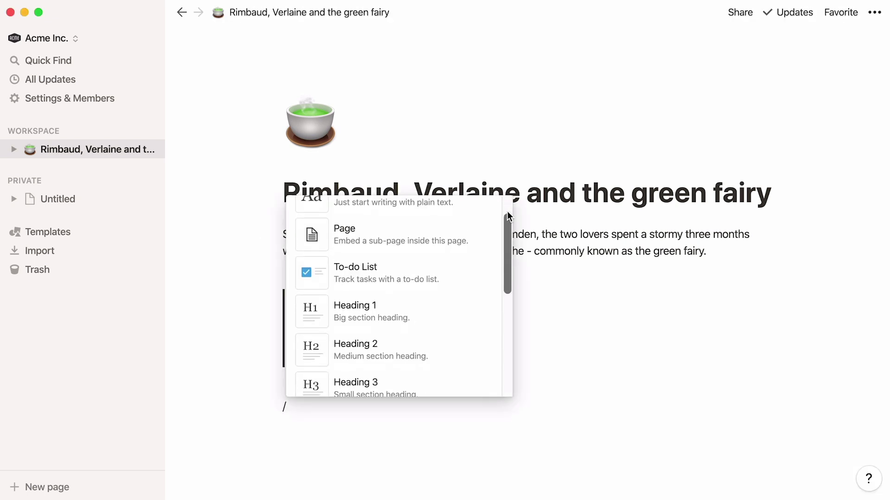
{"action": "scroll", "coordinate": [507, 214], "scroll_direction": "down", "scroll_amount": 10}
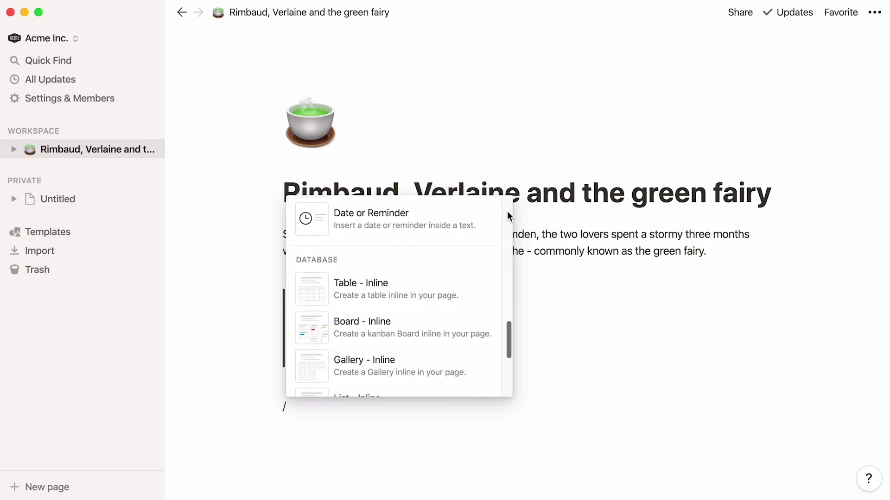
{"action": "scroll", "coordinate": [507, 215], "scroll_direction": "down", "scroll_amount": 2}
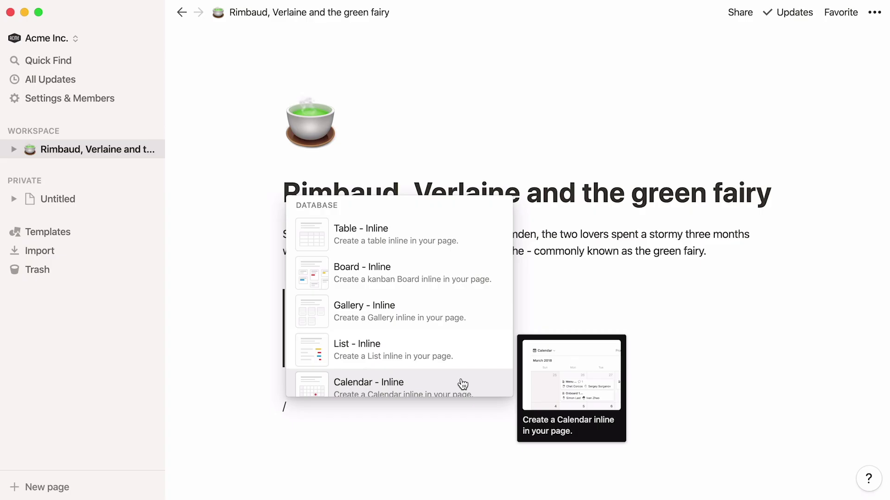
{"action": "left_click", "coordinate": [476, 354]}
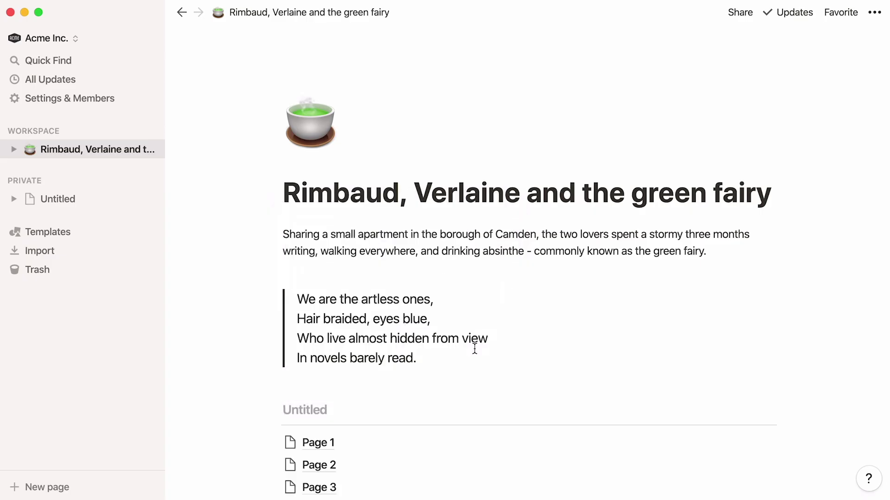
{"action": "key", "text": "super+z"}
{"action": "type", "text": "/gallery"}
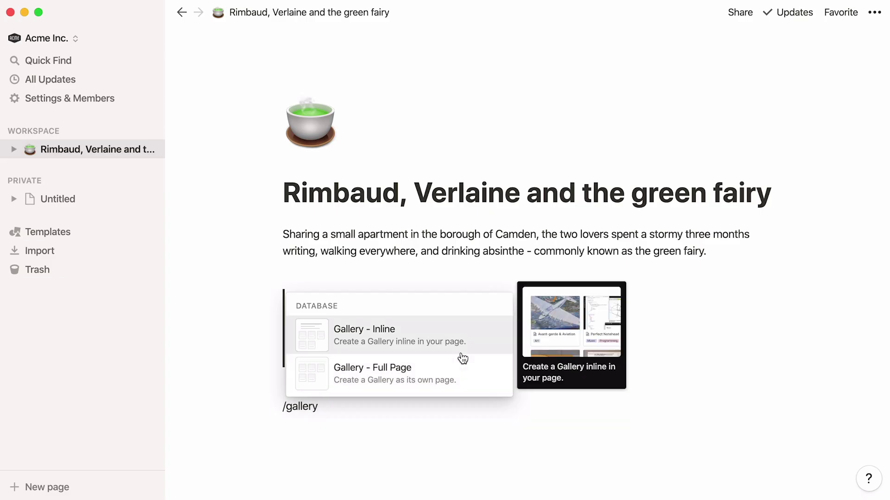
{"action": "left_click", "coordinate": [462, 354]}
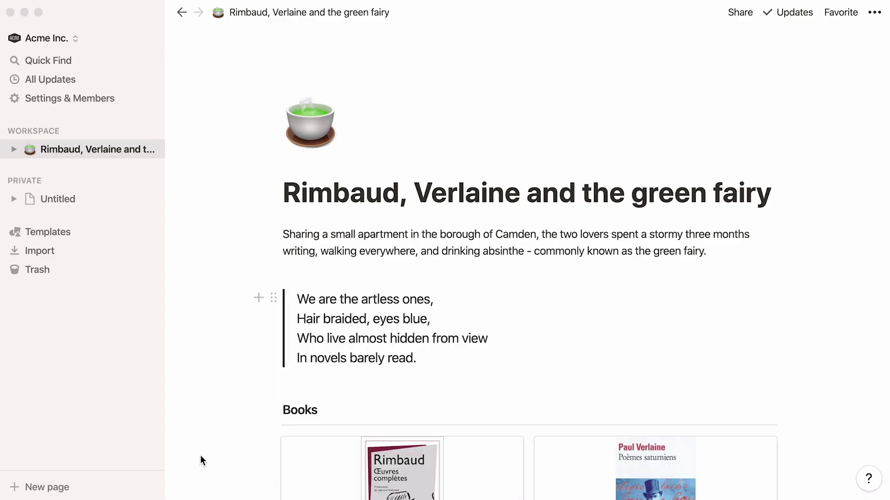
{"action": "scroll", "coordinate": [199, 456], "scroll_direction": "down", "scroll_amount": 5}
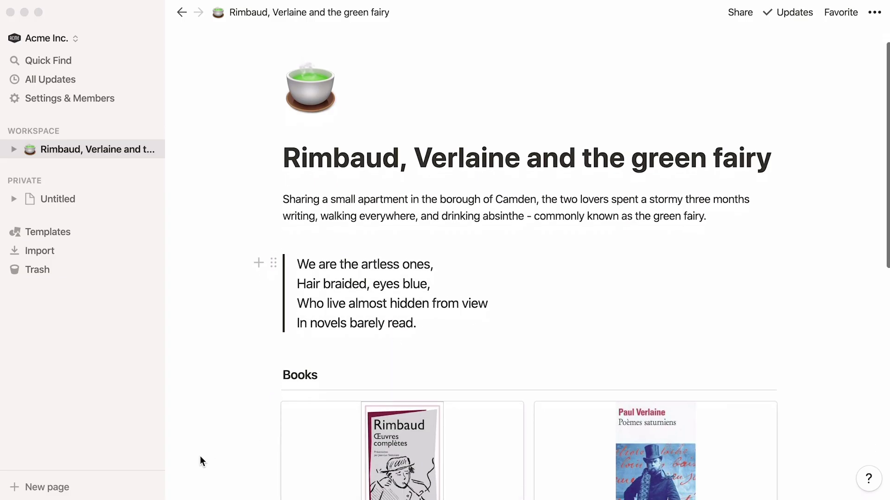
{"action": "scroll", "coordinate": [199, 456], "scroll_direction": "down", "scroll_amount": 3}
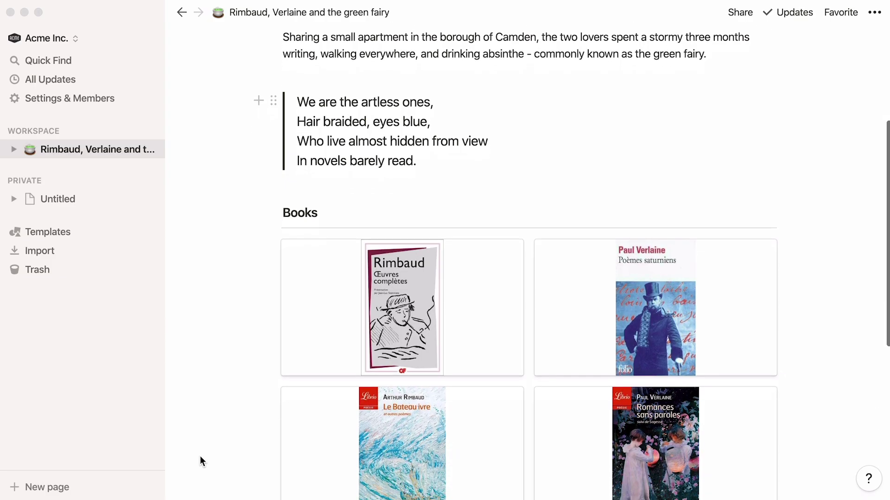
{"action": "scroll", "coordinate": [199, 456], "scroll_direction": "up", "scroll_amount": 5}
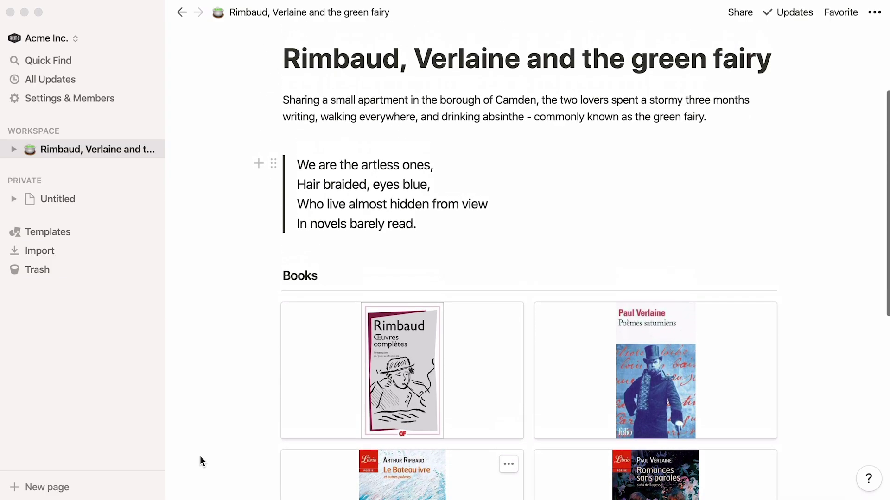
{"action": "scroll", "coordinate": [200, 461], "scroll_direction": "up", "scroll_amount": 1}
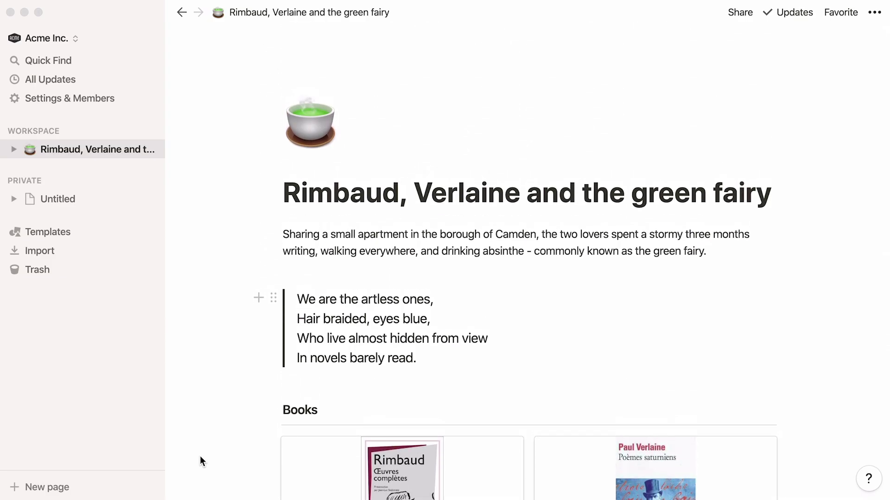
Duplicate the quote and turn it into a toggle list, undoing each change.
{"action": "left_click", "coordinate": [274, 298]}
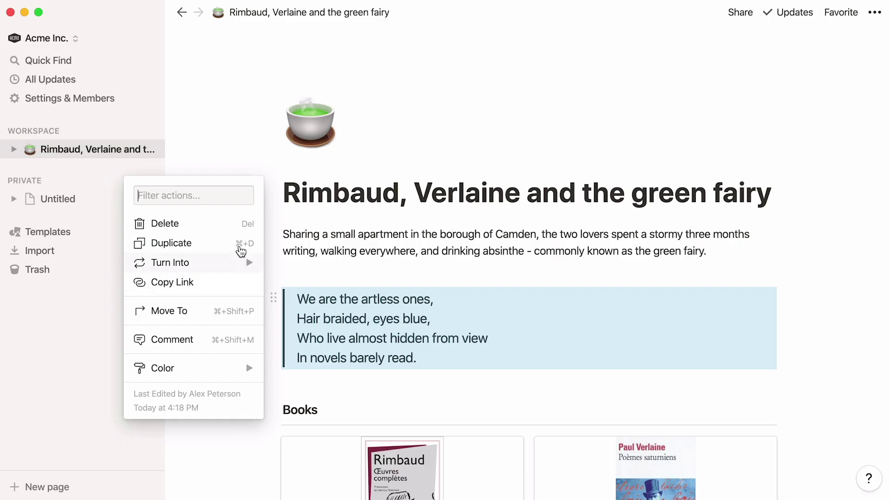
{"action": "left_click", "coordinate": [216, 240]}
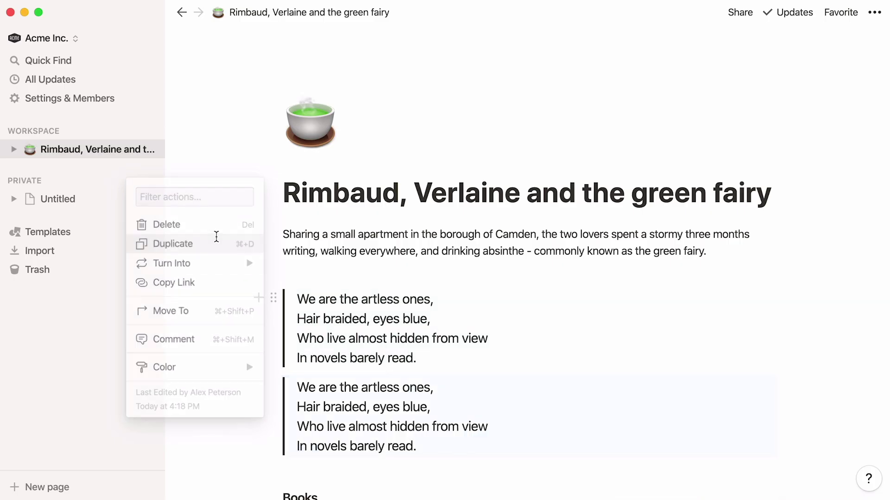
{"action": "key", "text": "super+z"}
{"action": "left_click", "coordinate": [274, 298]}
{"action": "mouse_move", "coordinate": [246, 264]}
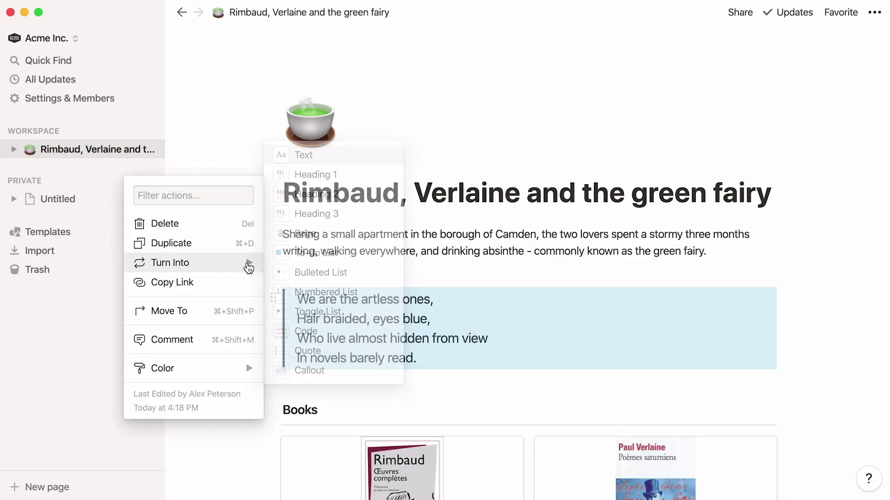
{"action": "left_click", "coordinate": [286, 314]}
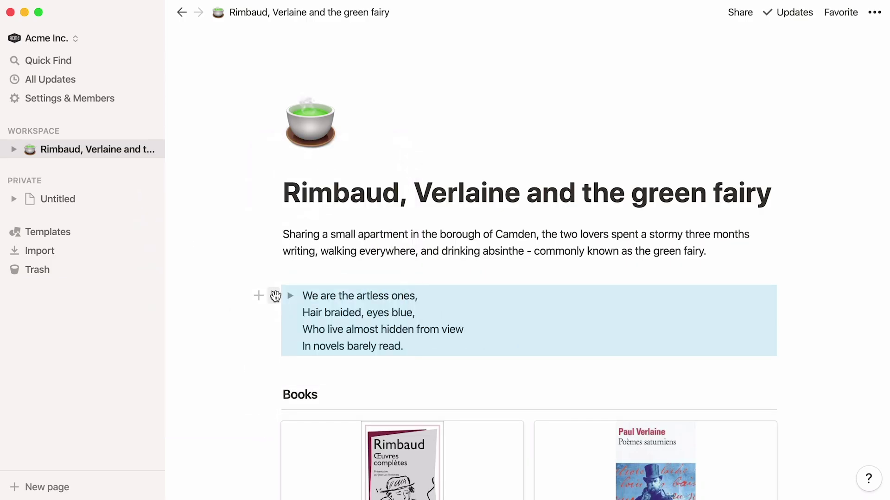
{"action": "left_click", "coordinate": [275, 295]}
{"action": "key", "text": "super+z"}
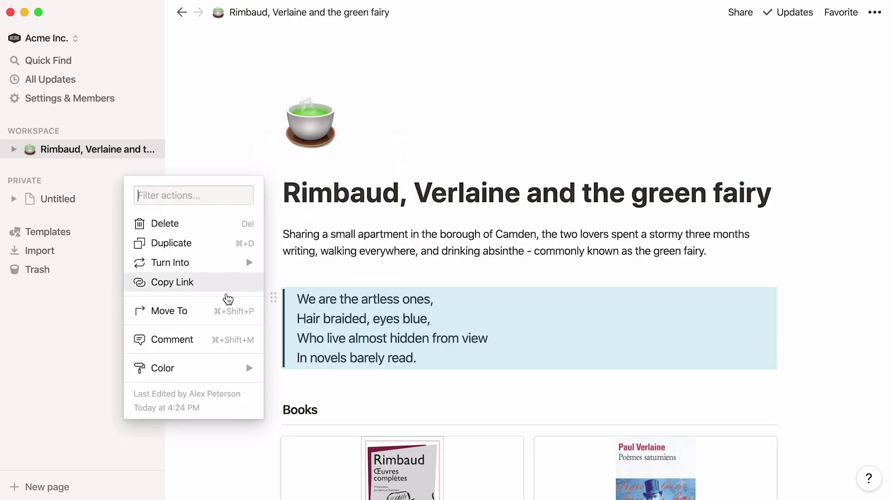
Move the quote to the Untitled page, undo the move, and bring up its colour options.
{"action": "left_click", "coordinate": [204, 313]}
{"action": "left_click", "coordinate": [283, 393]}
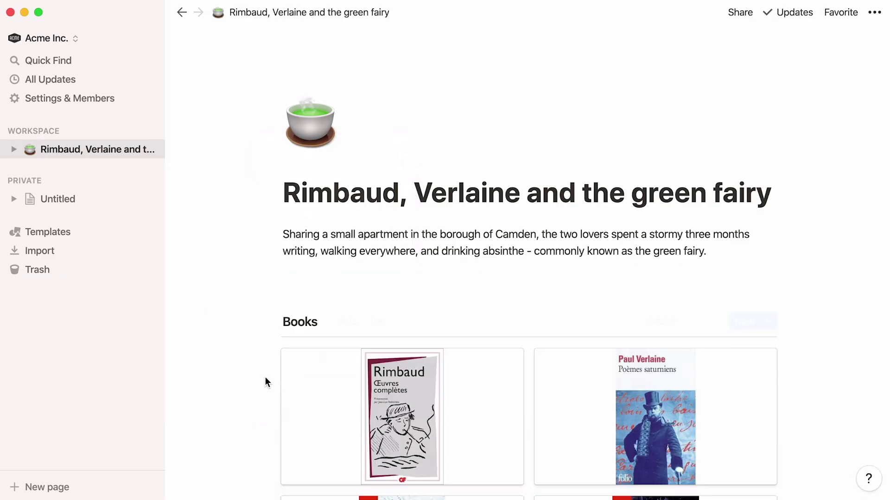
{"action": "left_click", "coordinate": [93, 199]}
{"action": "left_click", "coordinate": [118, 154]}
{"action": "key", "text": "super+z"}
{"action": "left_click", "coordinate": [273, 296]}
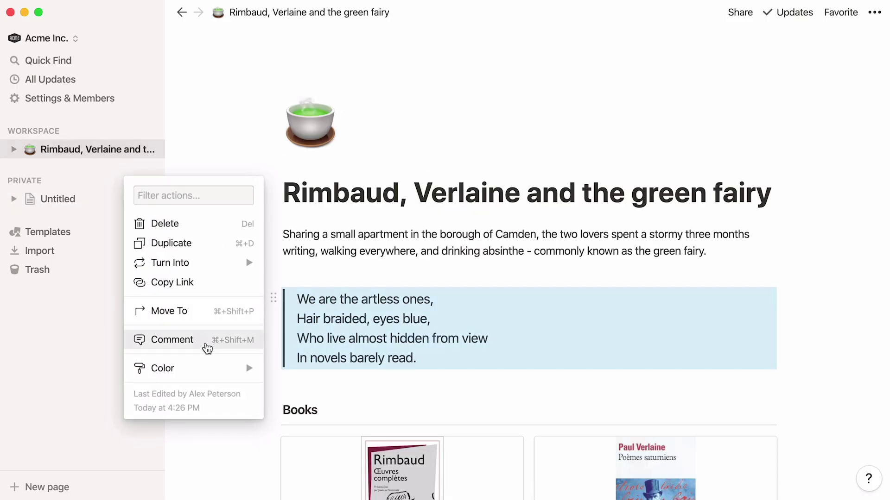
{"action": "mouse_move", "coordinate": [206, 370]}
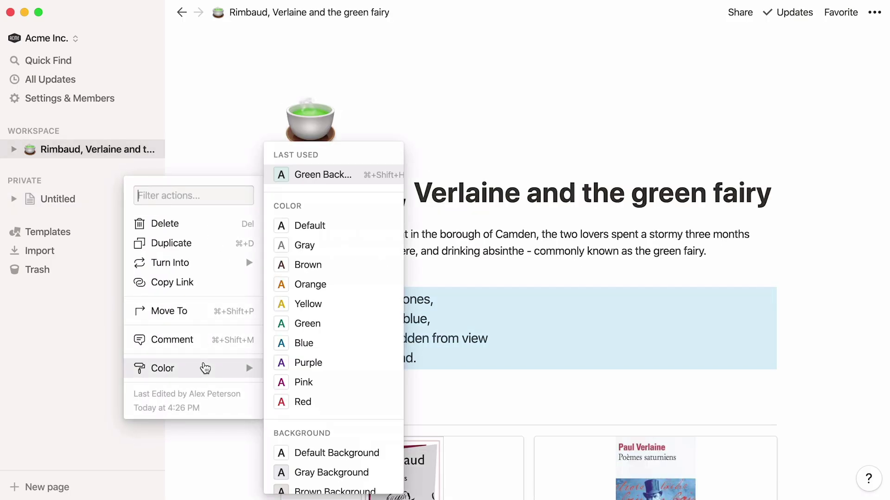
Switch the page font to Serif, leaving Small Text and Full Width off.
{"action": "left_click", "coordinate": [596, 213]}
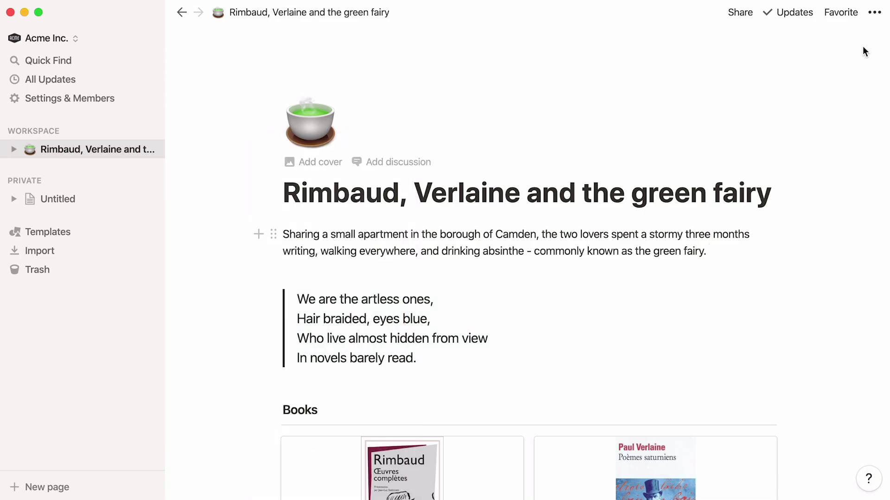
{"action": "left_click", "coordinate": [875, 13]}
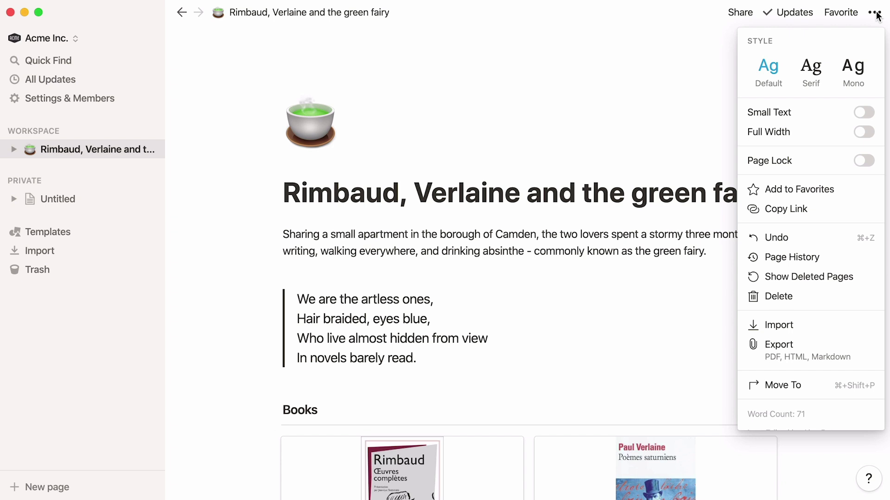
{"action": "left_click", "coordinate": [823, 68]}
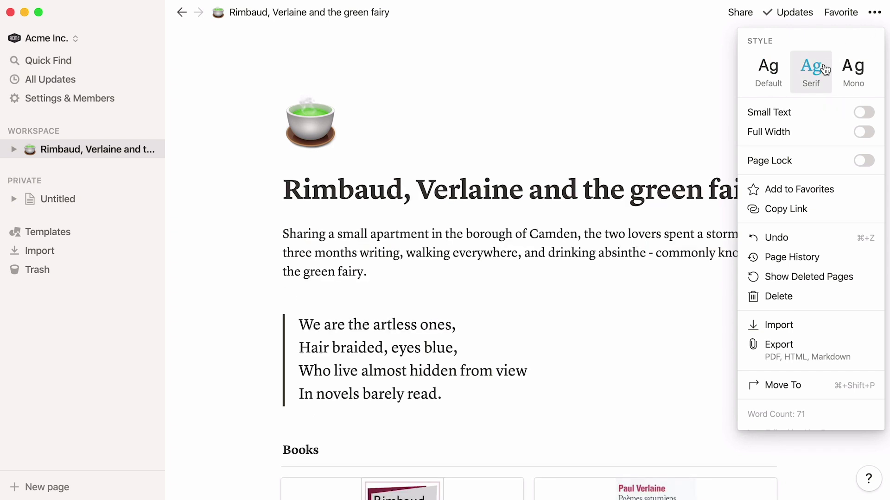
{"action": "left_click", "coordinate": [865, 113]}
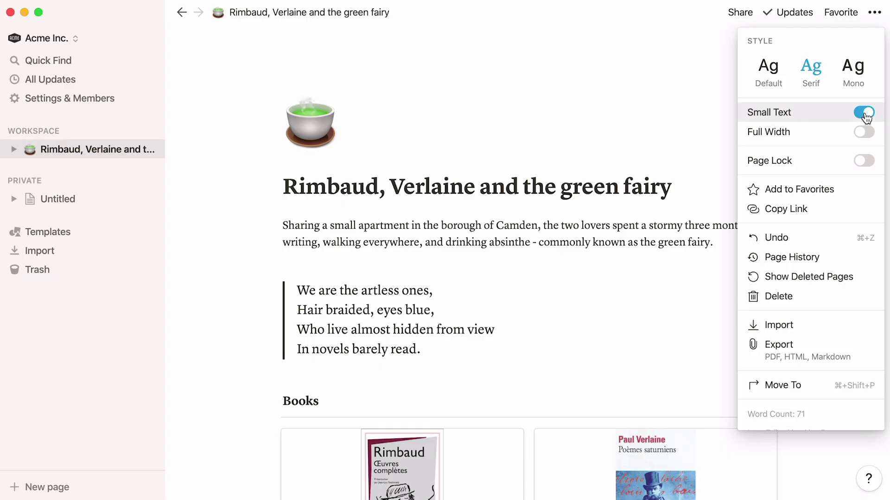
{"action": "left_click", "coordinate": [865, 114]}
{"action": "left_click", "coordinate": [864, 132]}
{"action": "left_click", "coordinate": [865, 132]}
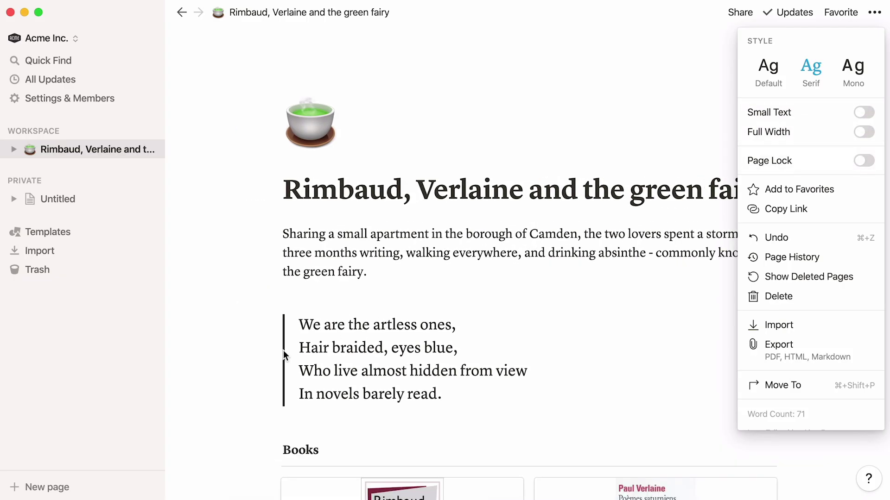
{"action": "left_click", "coordinate": [256, 360]}
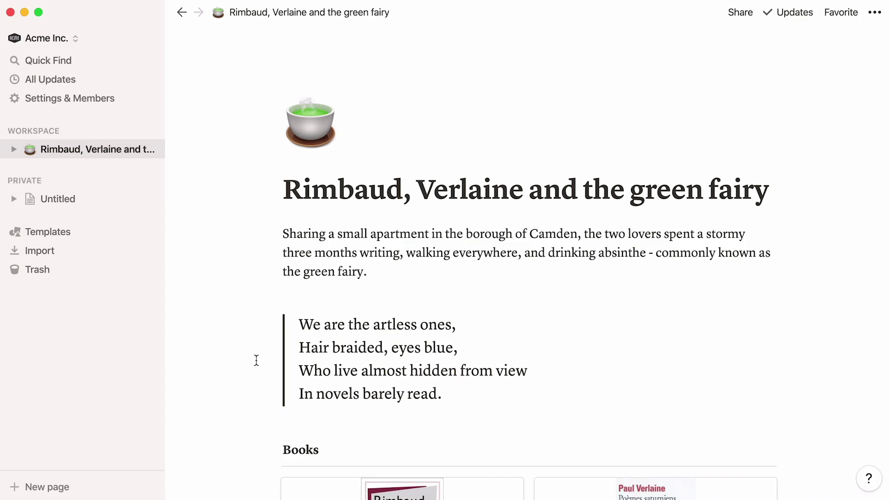
Drag the poem quote above the Camden paragraph, directly beneath the title.
{"action": "mouse_move", "coordinate": [272, 323]}
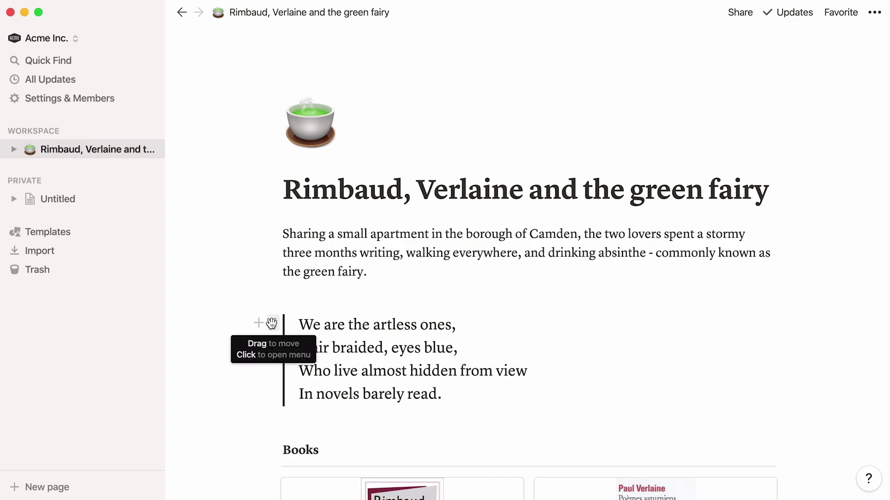
{"action": "left_click_drag", "start_coordinate": [271, 323], "coordinate": [282, 228]}
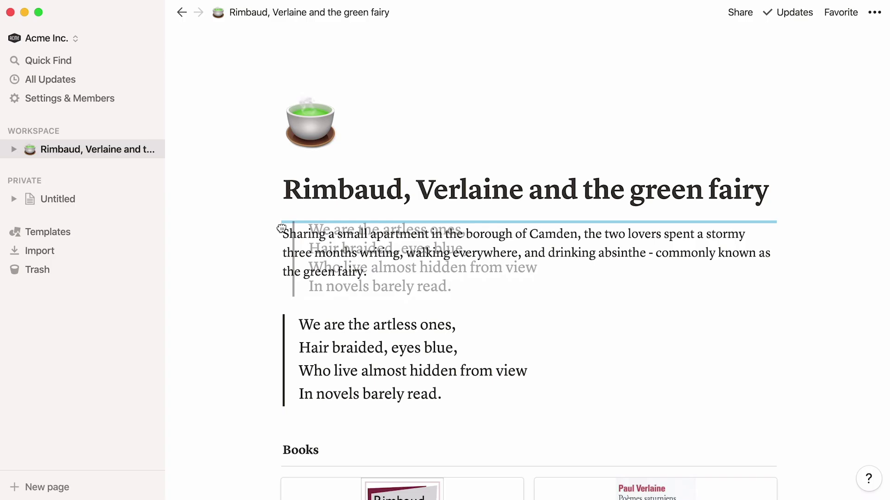
{"action": "left_click_drag", "start_coordinate": [282, 229], "coordinate": [282, 226]}
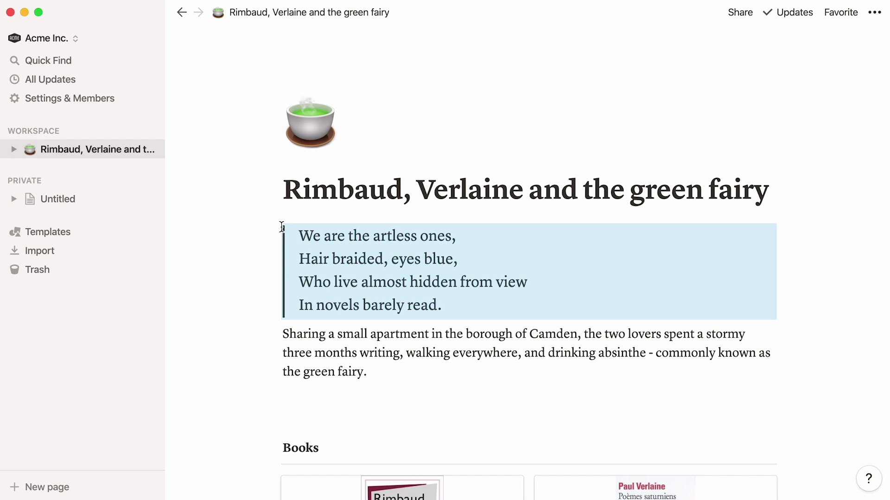
{"action": "left_click", "coordinate": [188, 369]}
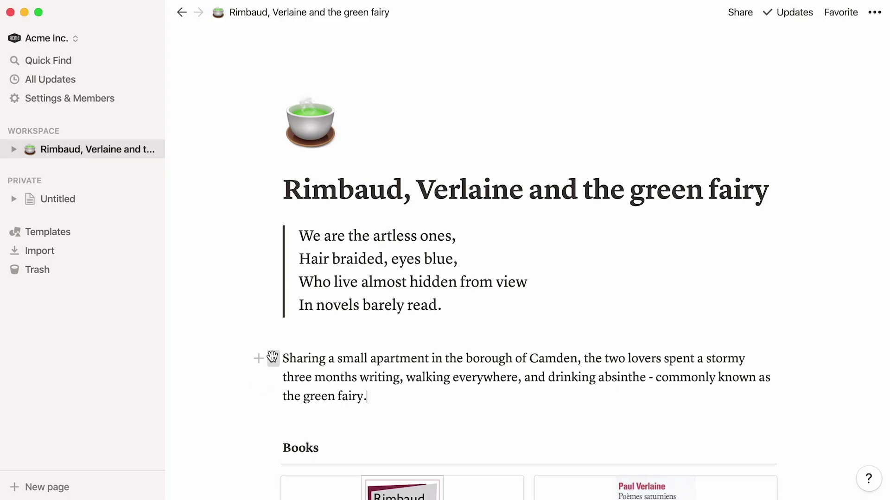
Place the Camden intro paragraph in a column left of the poem quote, adjust the divider, and delete the stray empty block.
{"action": "left_click_drag", "start_coordinate": [272, 356], "coordinate": [254, 284]}
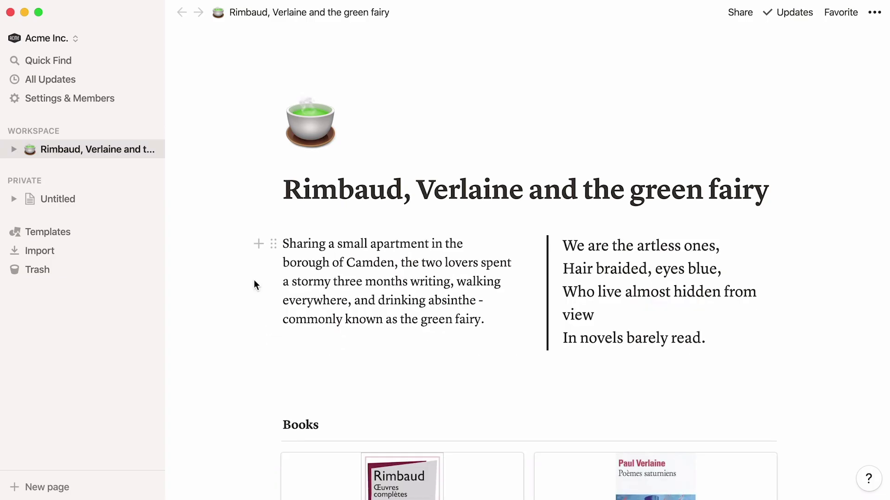
{"action": "left_click_drag", "start_coordinate": [528, 268], "coordinate": [472, 267]}
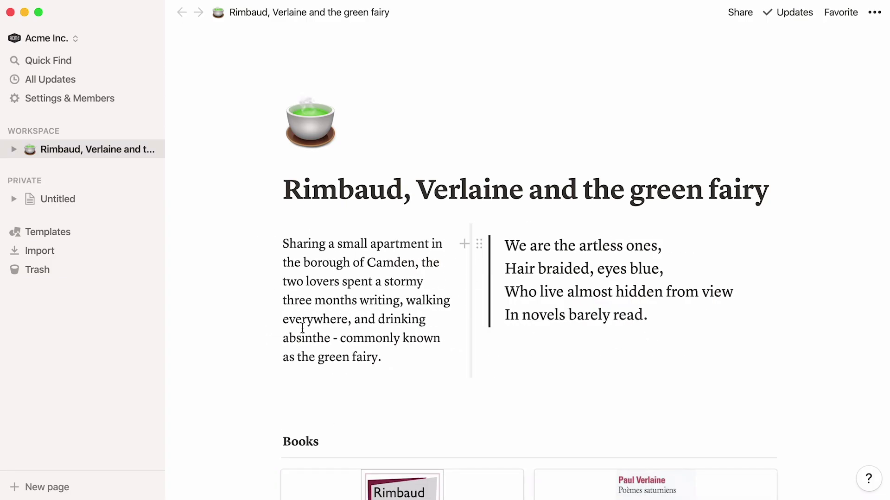
{"action": "key", "text": "Return"}
{"action": "key", "text": "BackSpace"}
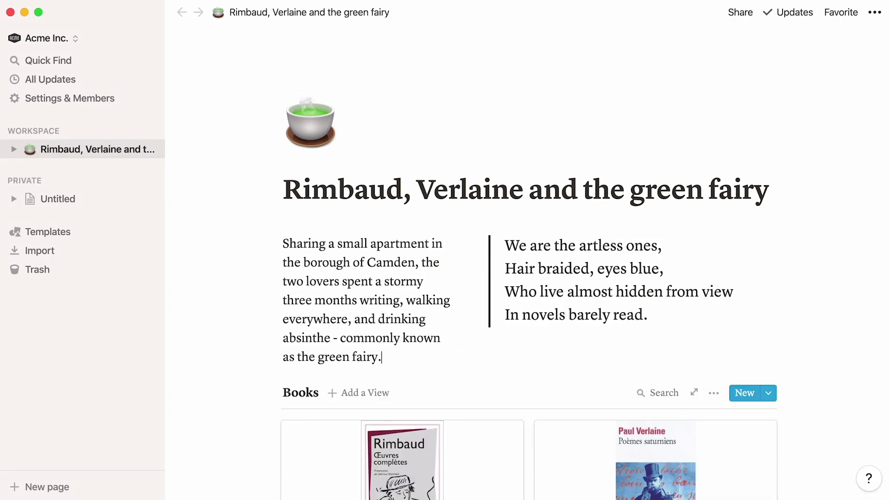